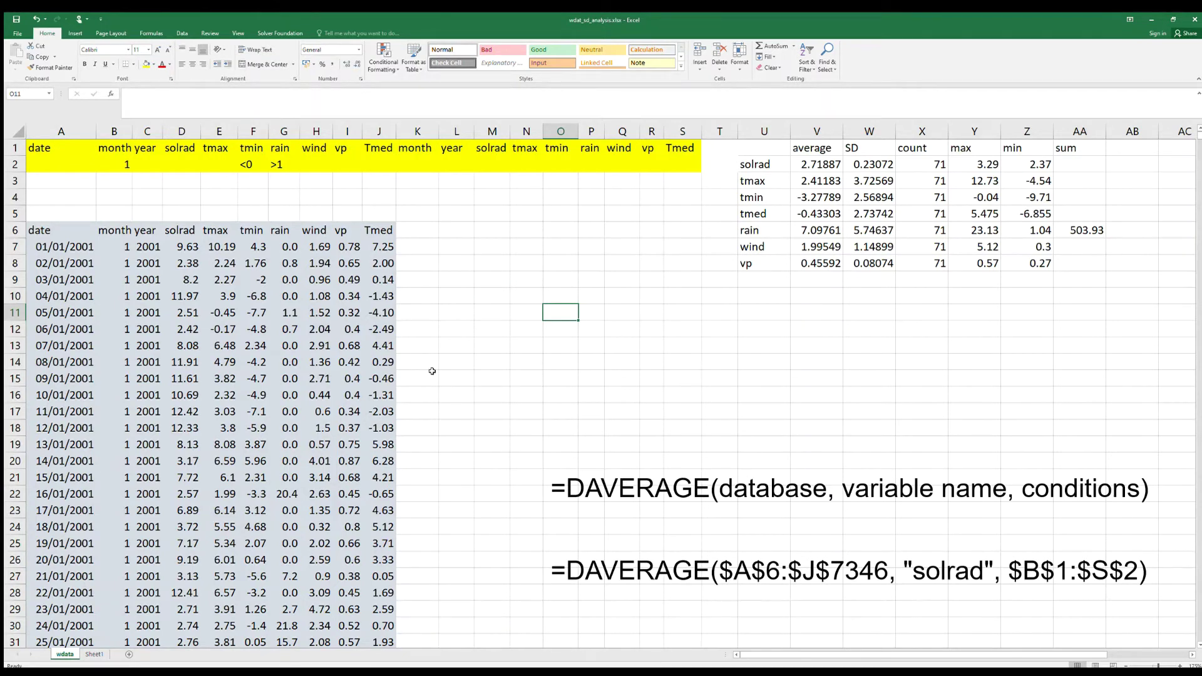
{"action": "left_click", "coordinate": [46, 229]}
{"action": "left_click_drag", "start_coordinate": [46, 229], "coordinate": [381, 596]}
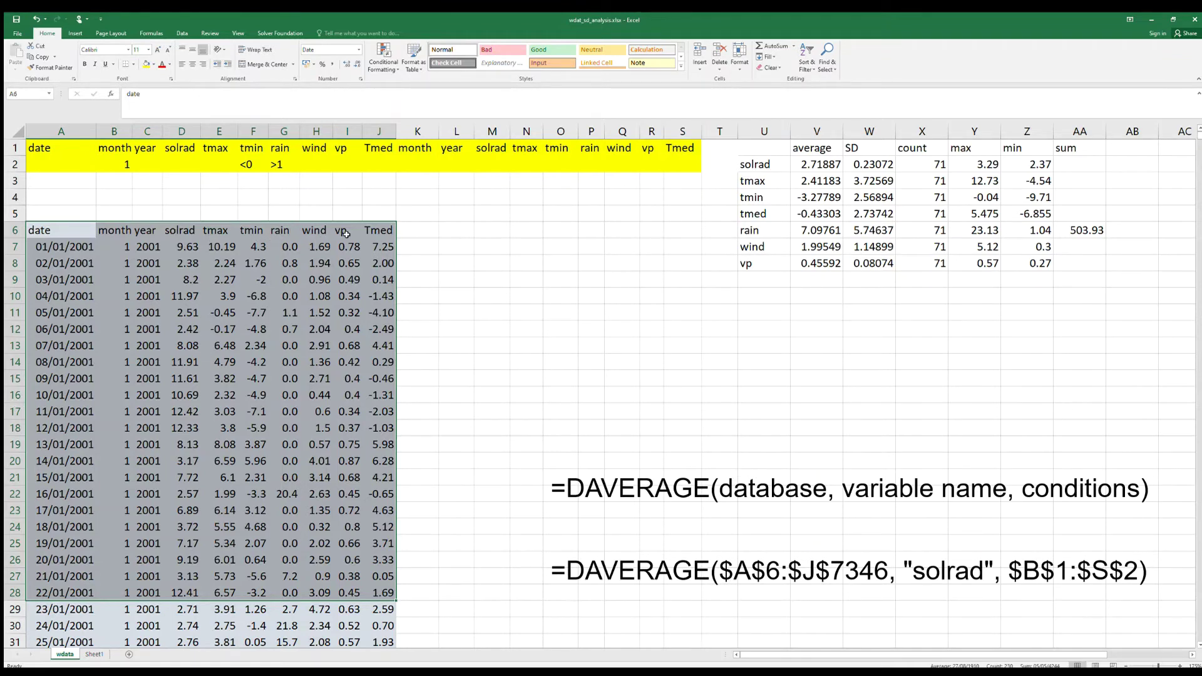
{"action": "left_click", "coordinate": [415, 230]}
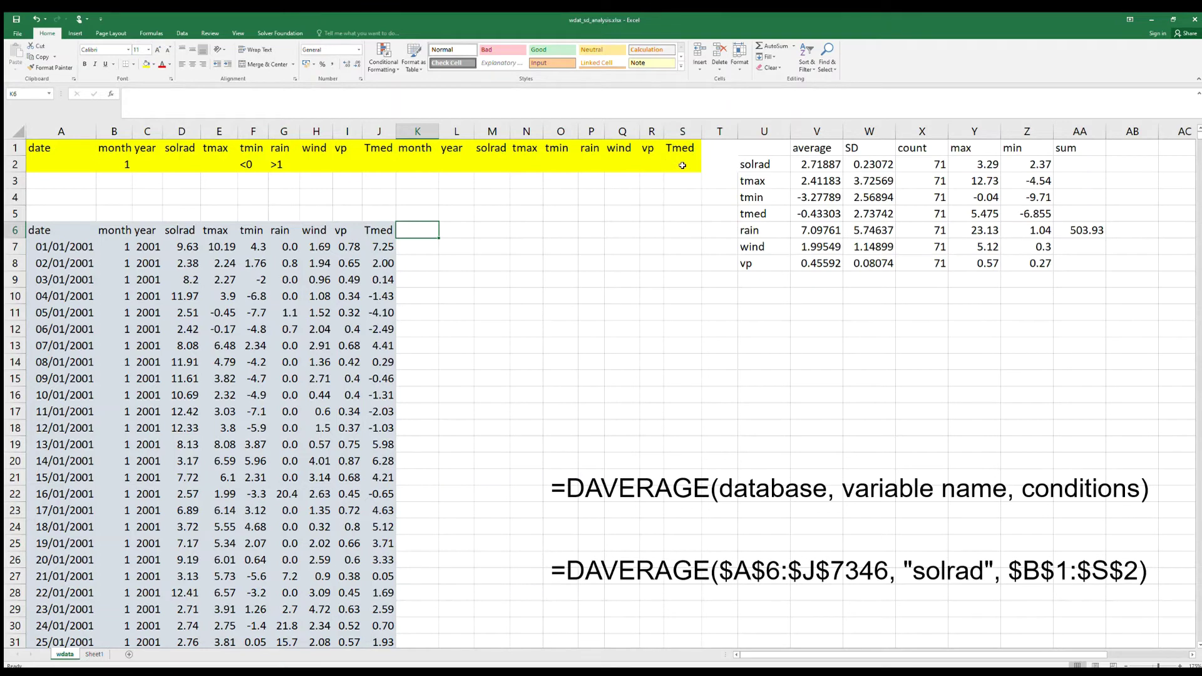
Clear the tmin criterion in F2 and the rain criterion in G2, leaving only month 1.
{"action": "left_click", "coordinate": [261, 164]}
{"action": "key", "text": "Delete"}
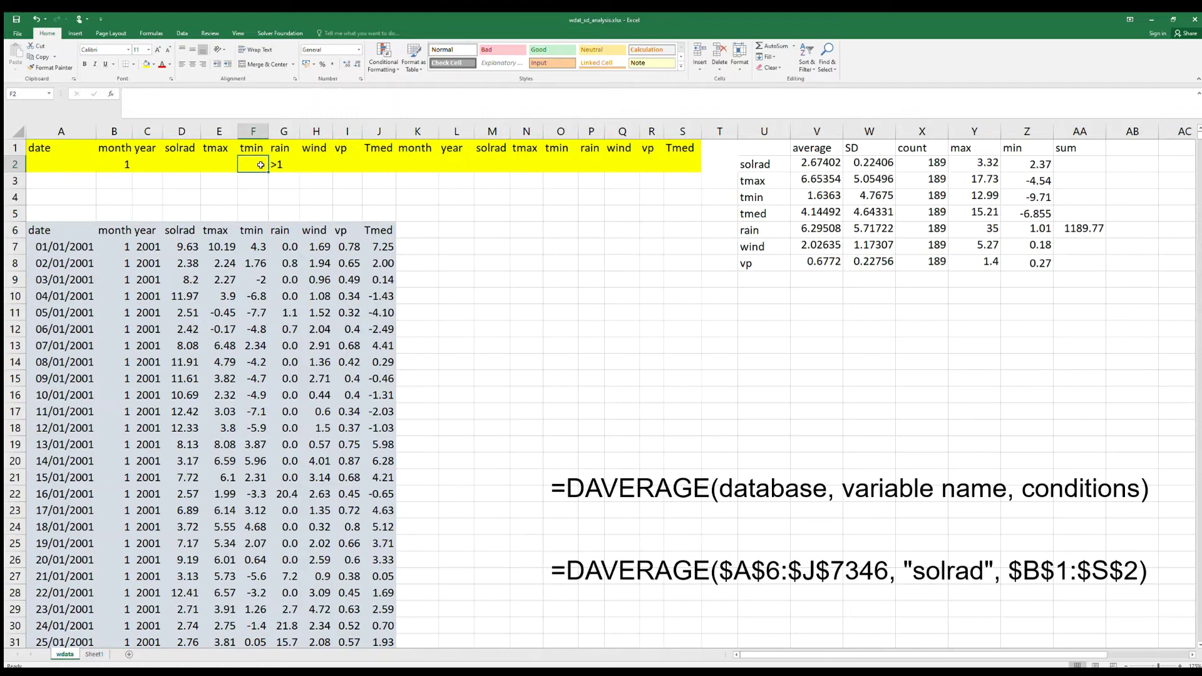
{"action": "left_click", "coordinate": [285, 164]}
{"action": "key", "text": "Delete"}
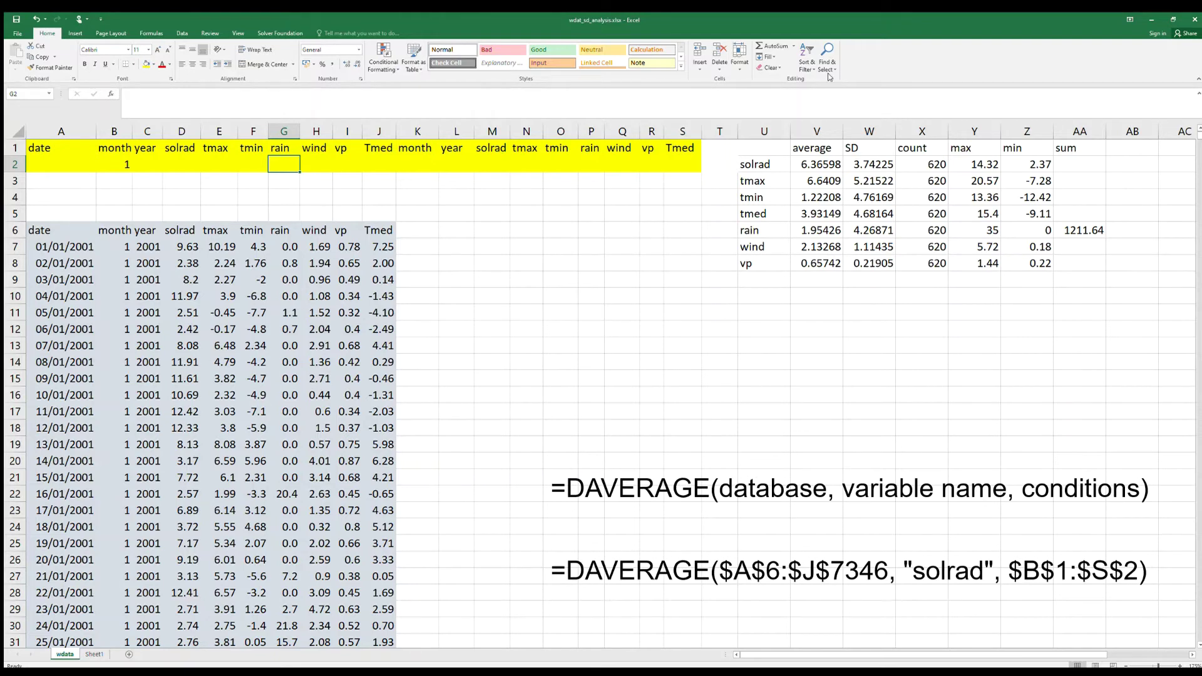
{"action": "left_click", "coordinate": [822, 165]}
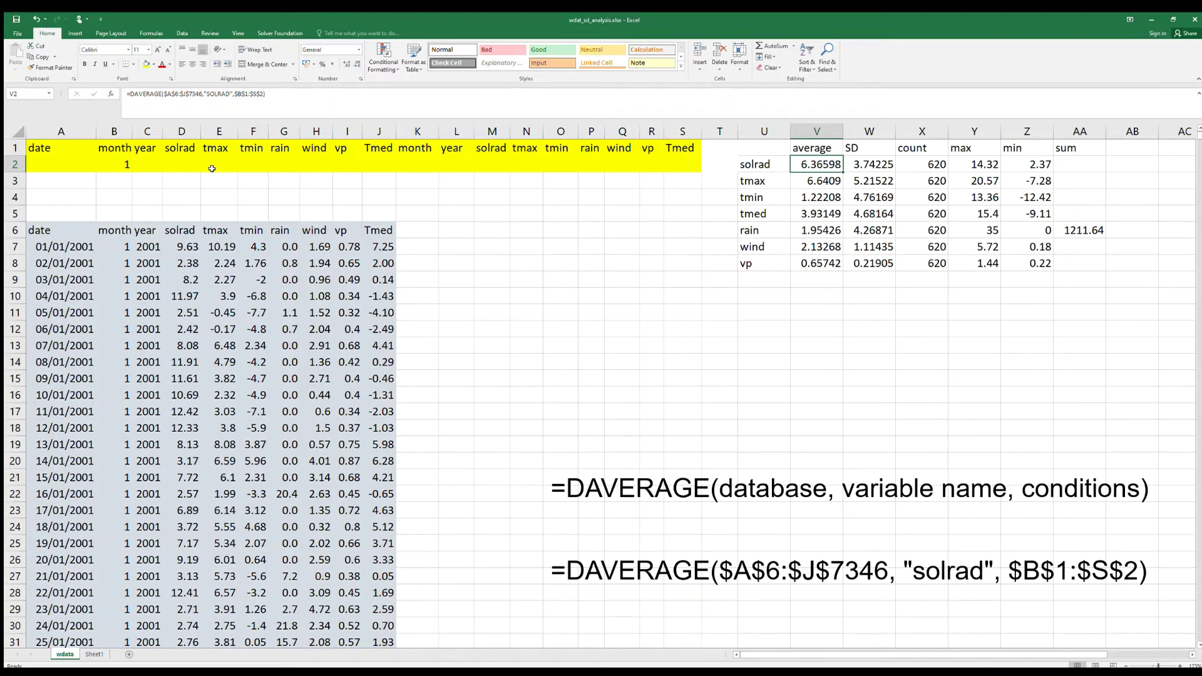
Enter <0 as the tmin criterion in cell F2.
{"action": "left_click", "coordinate": [251, 166]}
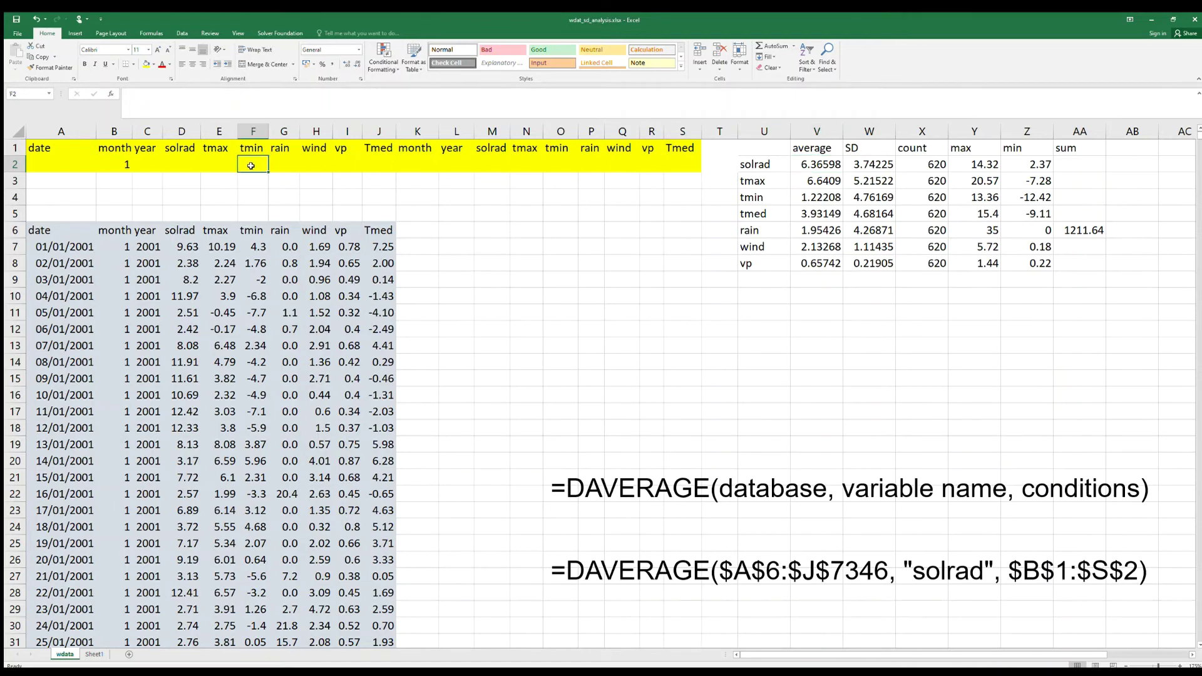
{"action": "type", "text": "<0"}
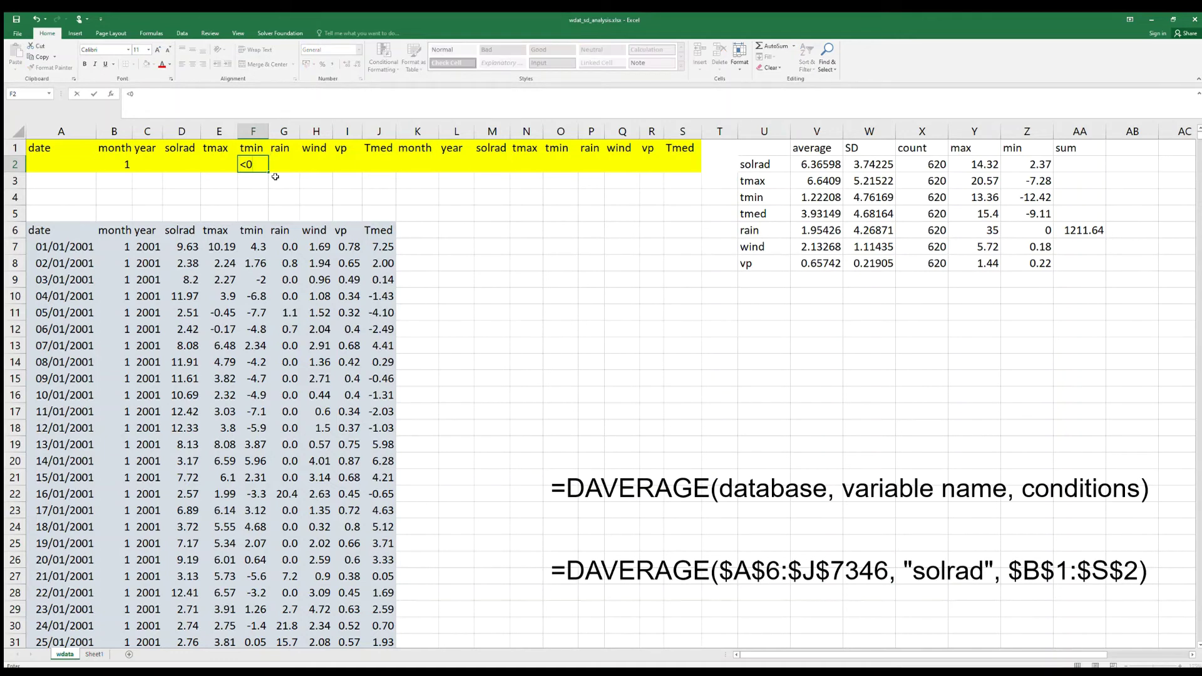
{"action": "key", "text": "Return"}
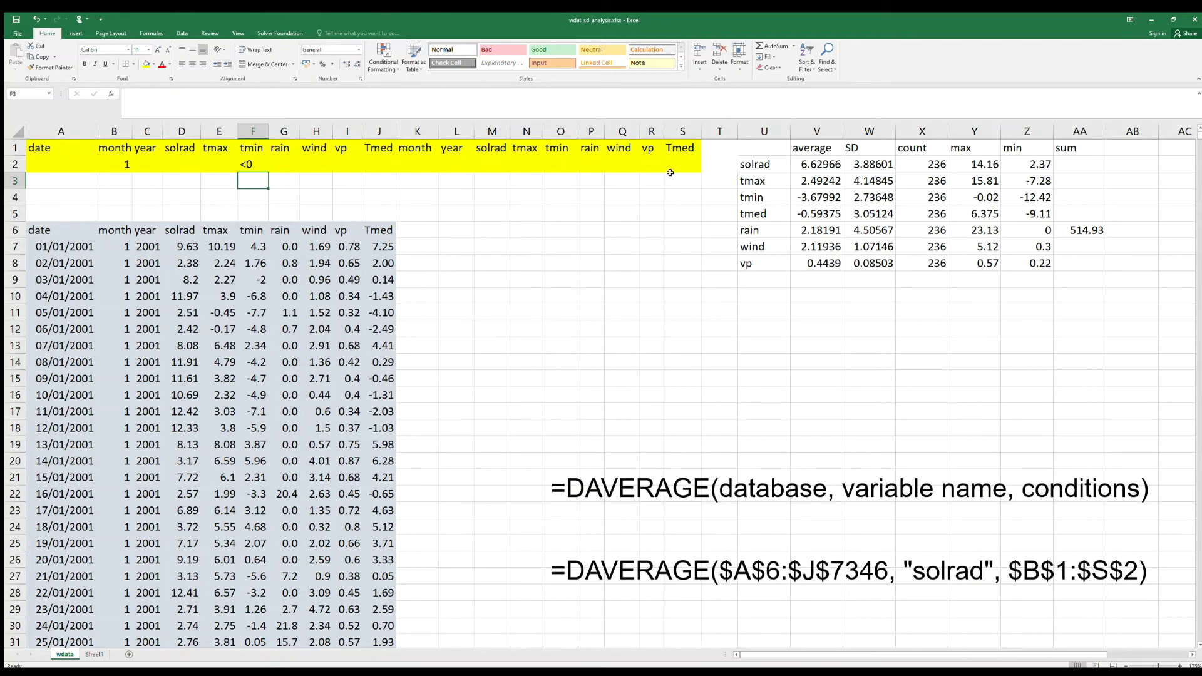
Enter >-10 as the second tmax criterion in cell N2.
{"action": "left_click", "coordinate": [530, 165]}
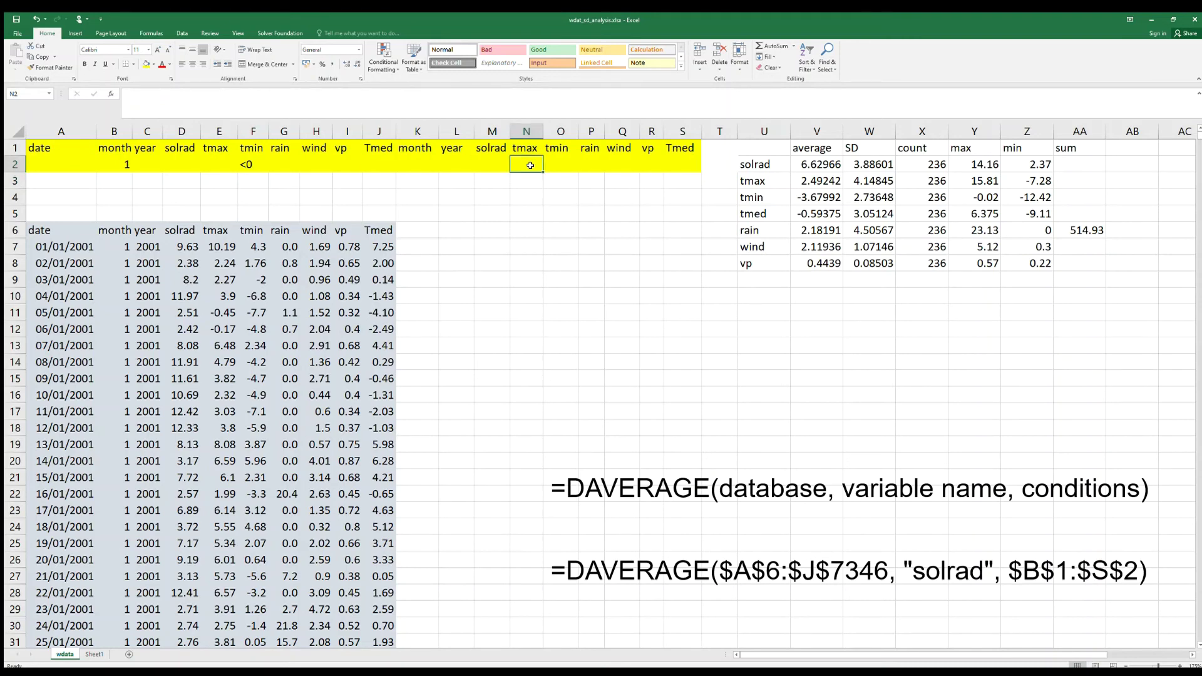
{"action": "type", "text": ">-10"}
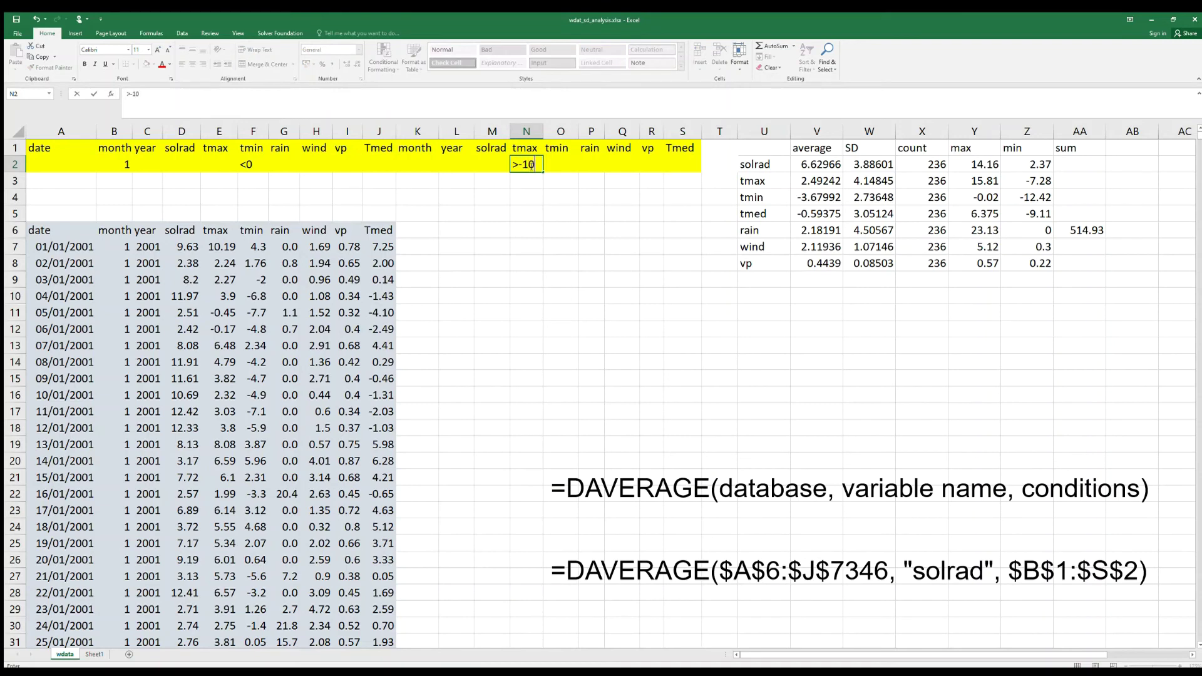
{"action": "key", "text": "Return"}
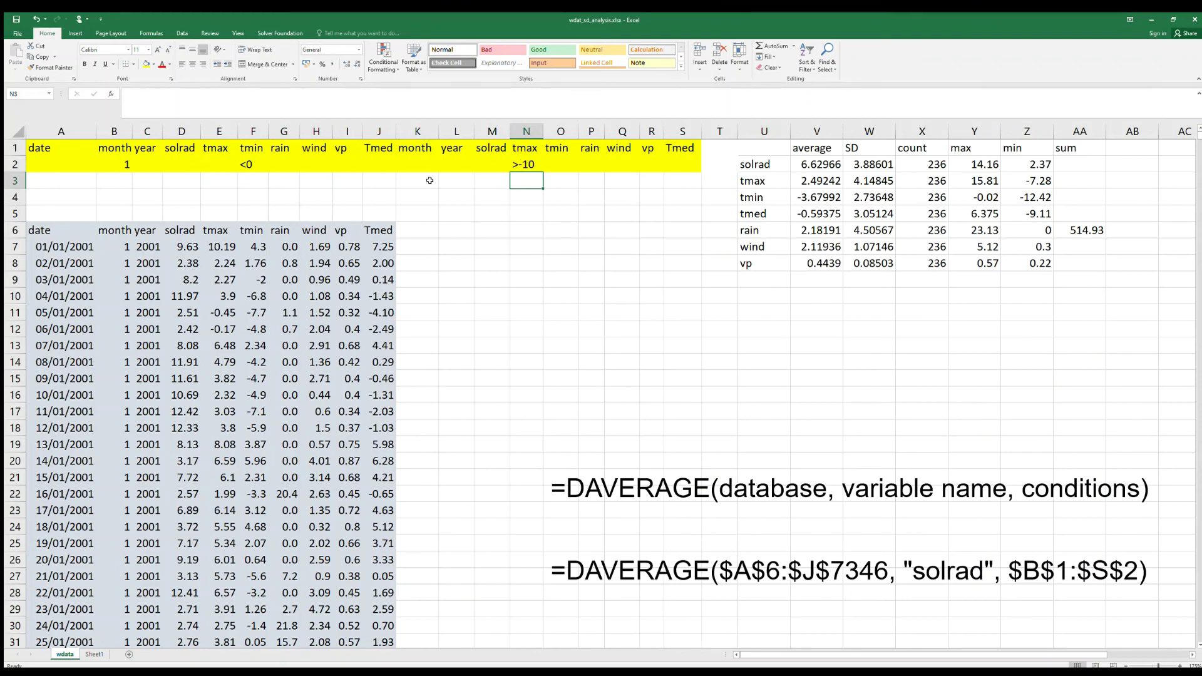
Clear the tmin <0 criterion in F2 and the tmax >-10 criterion in N2.
{"action": "left_click", "coordinate": [250, 164]}
{"action": "key", "text": "Delete"}
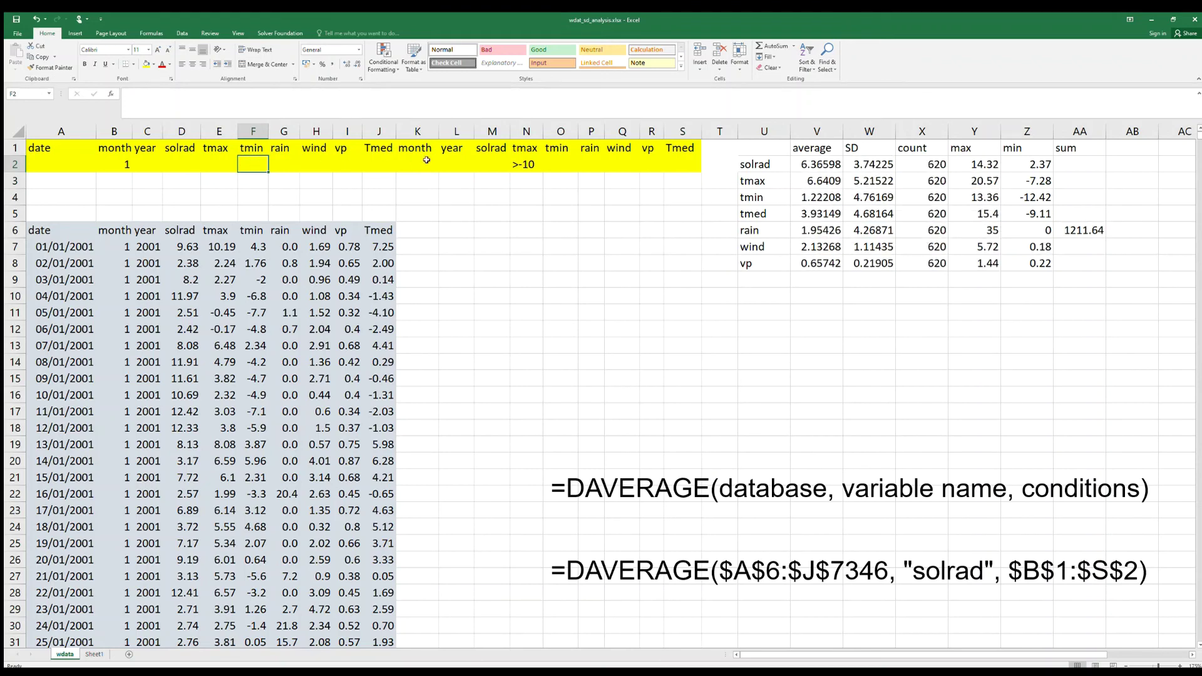
{"action": "left_click", "coordinate": [528, 163]}
{"action": "key", "text": "Delete"}
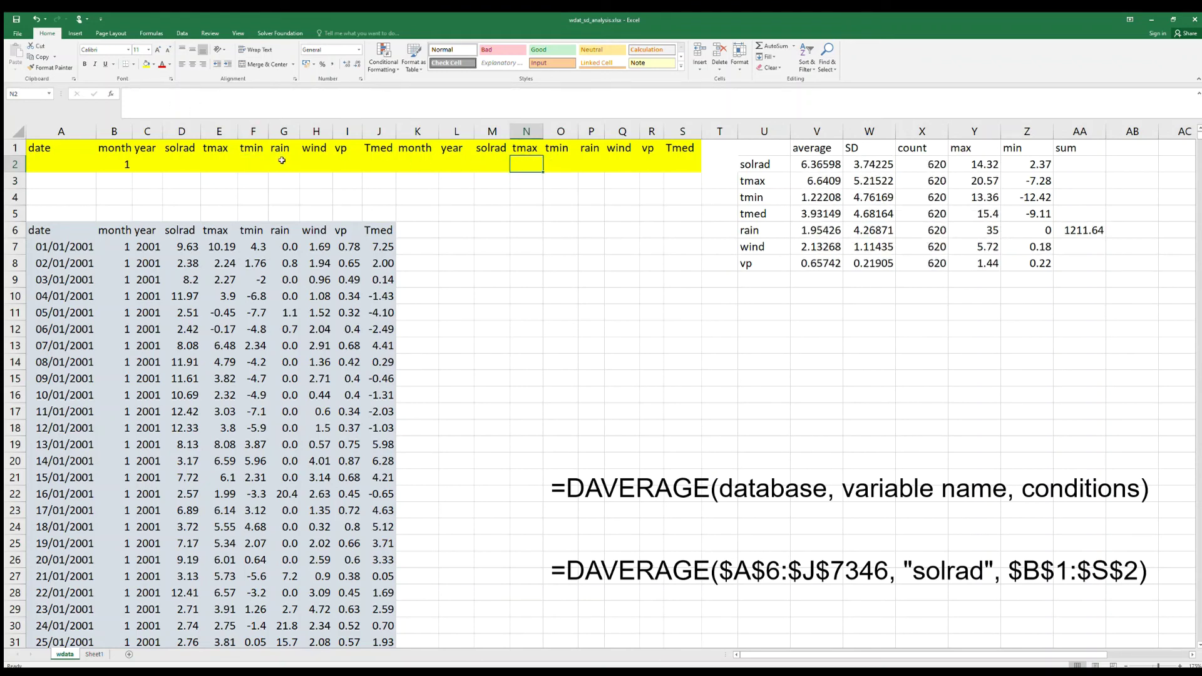
Limit rain to >1 in G2 and <10 in the second rain cell P2.
{"action": "left_click", "coordinate": [282, 165]}
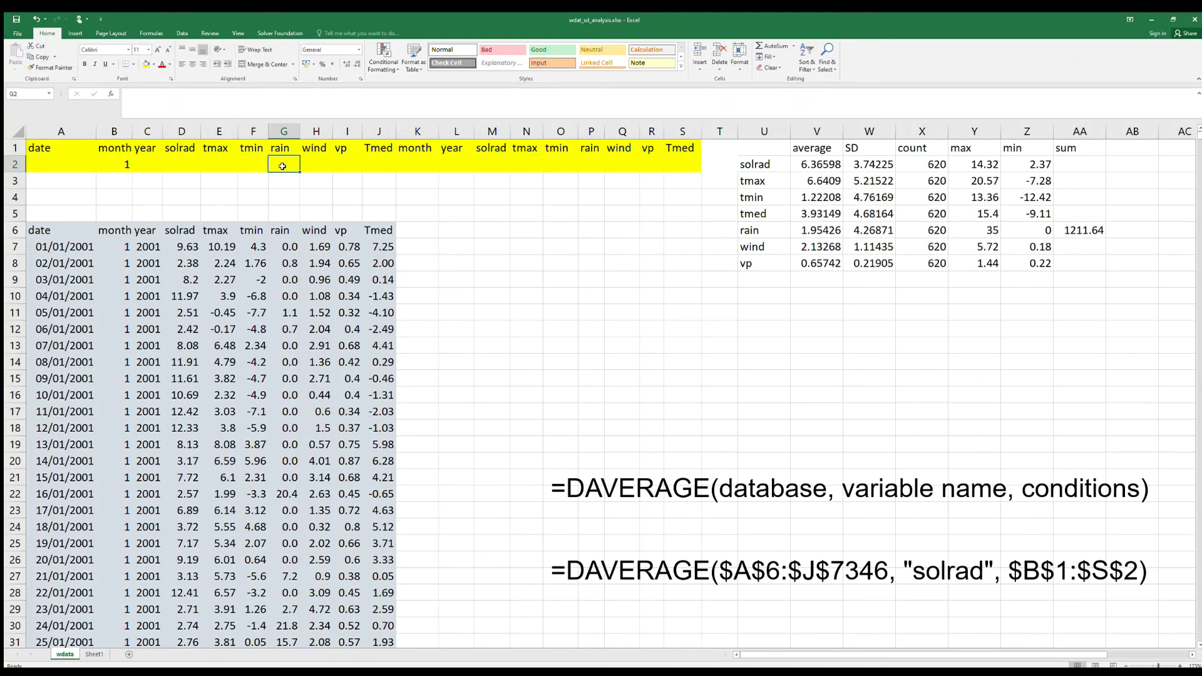
{"action": "type", "text": ">1"}
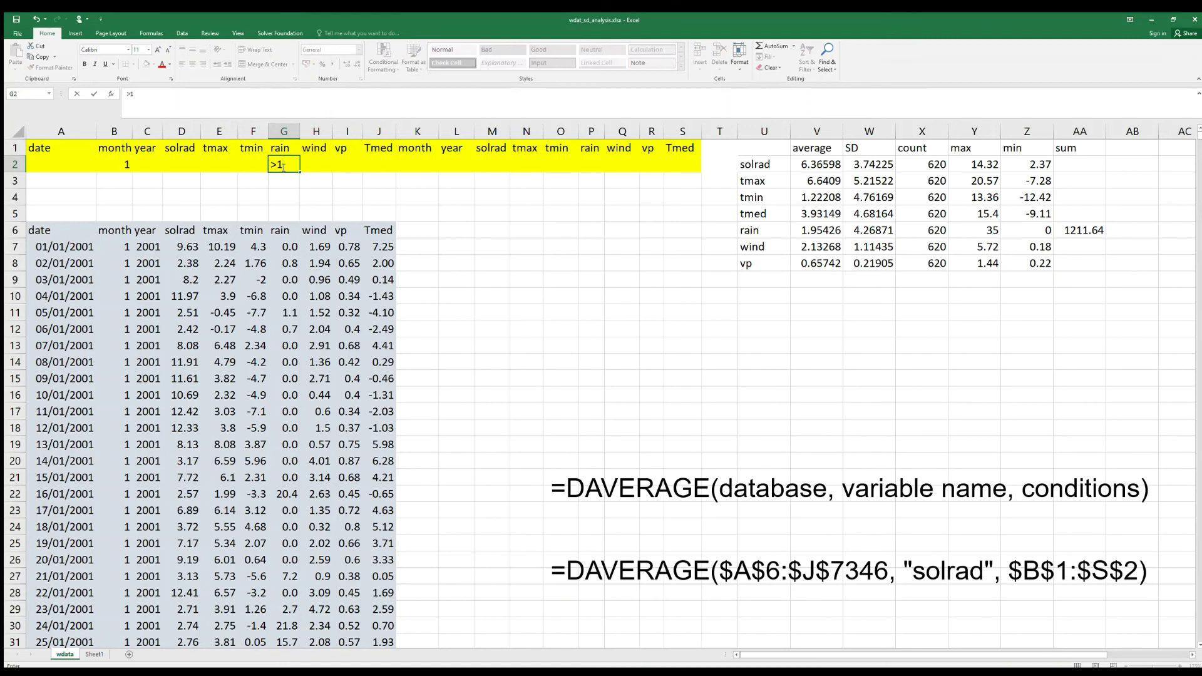
{"action": "left_click", "coordinate": [585, 165]}
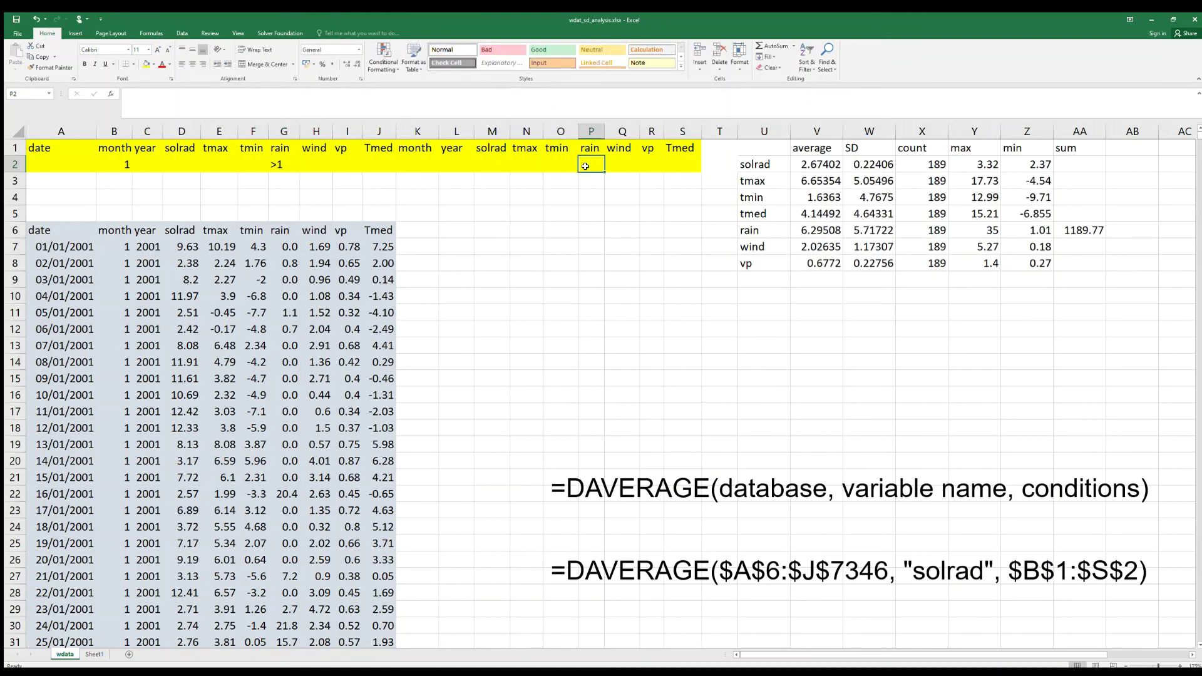
{"action": "type", "text": "<10"}
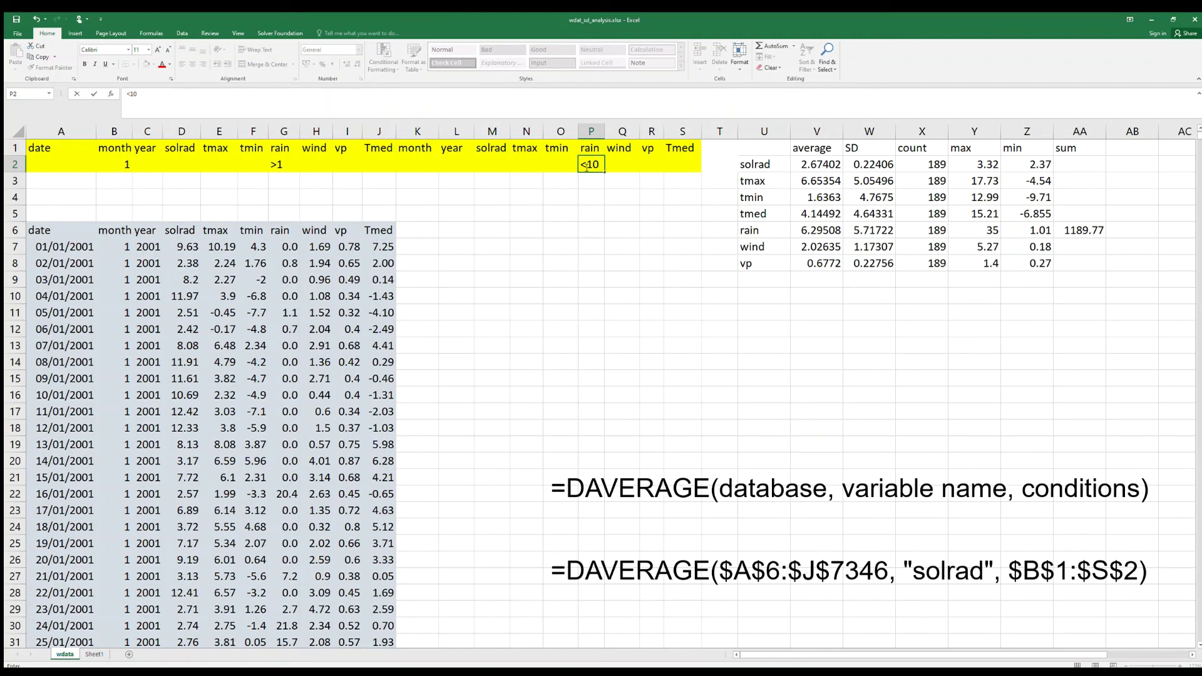
{"action": "key", "text": "Return"}
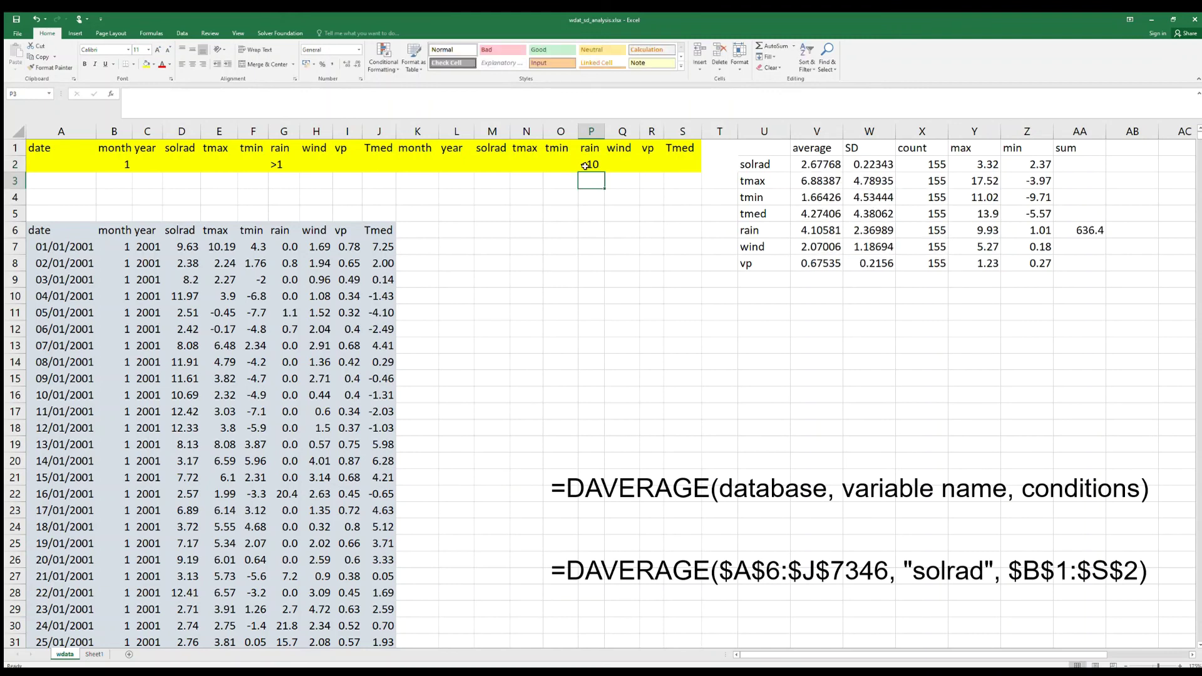
{"action": "left_click", "coordinate": [629, 166]}
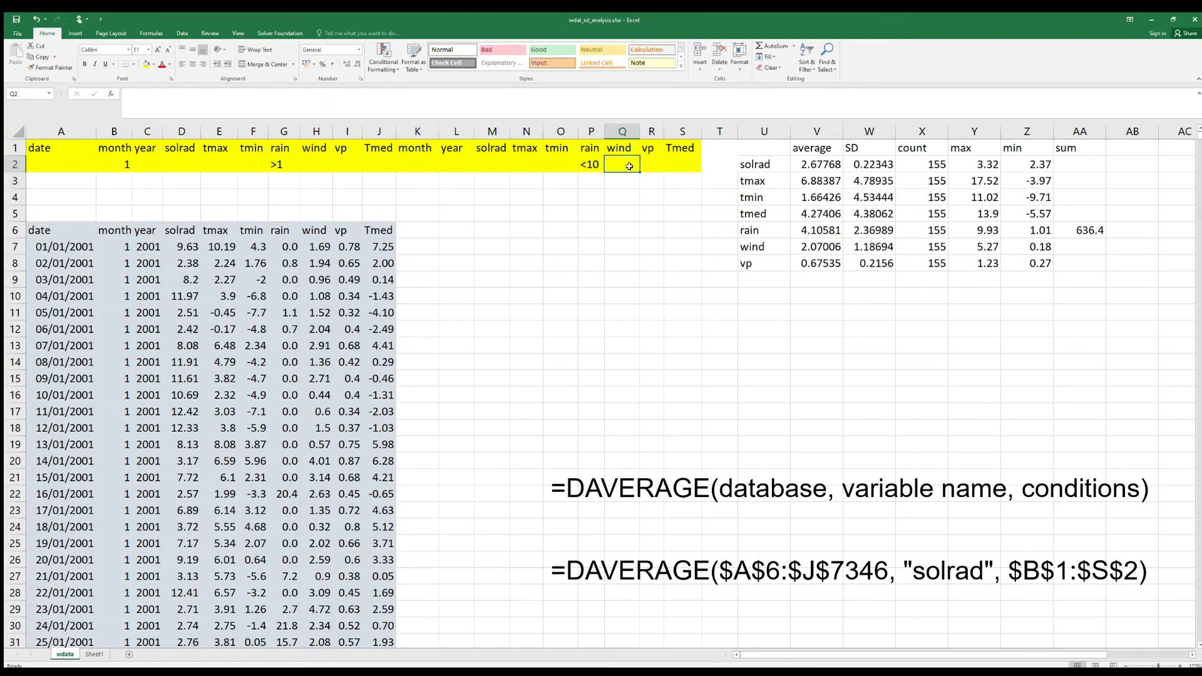
Set the wind criterion in H2 to >3.
{"action": "left_click", "coordinate": [315, 164]}
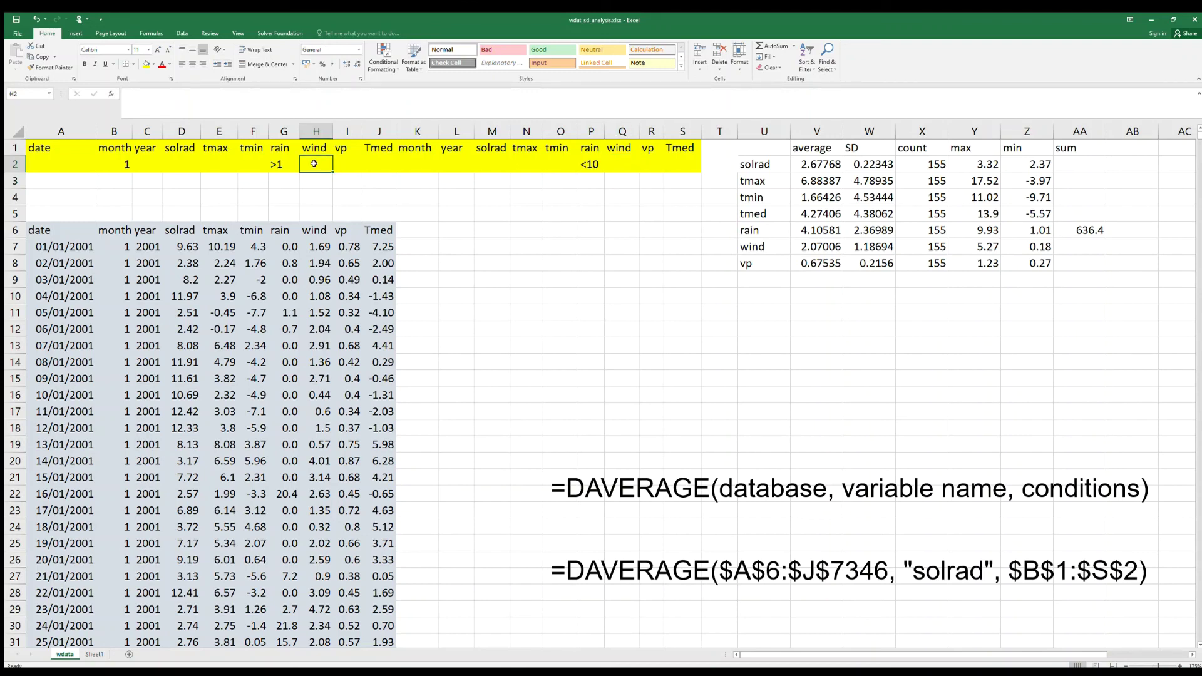
{"action": "type", "text": ">3"}
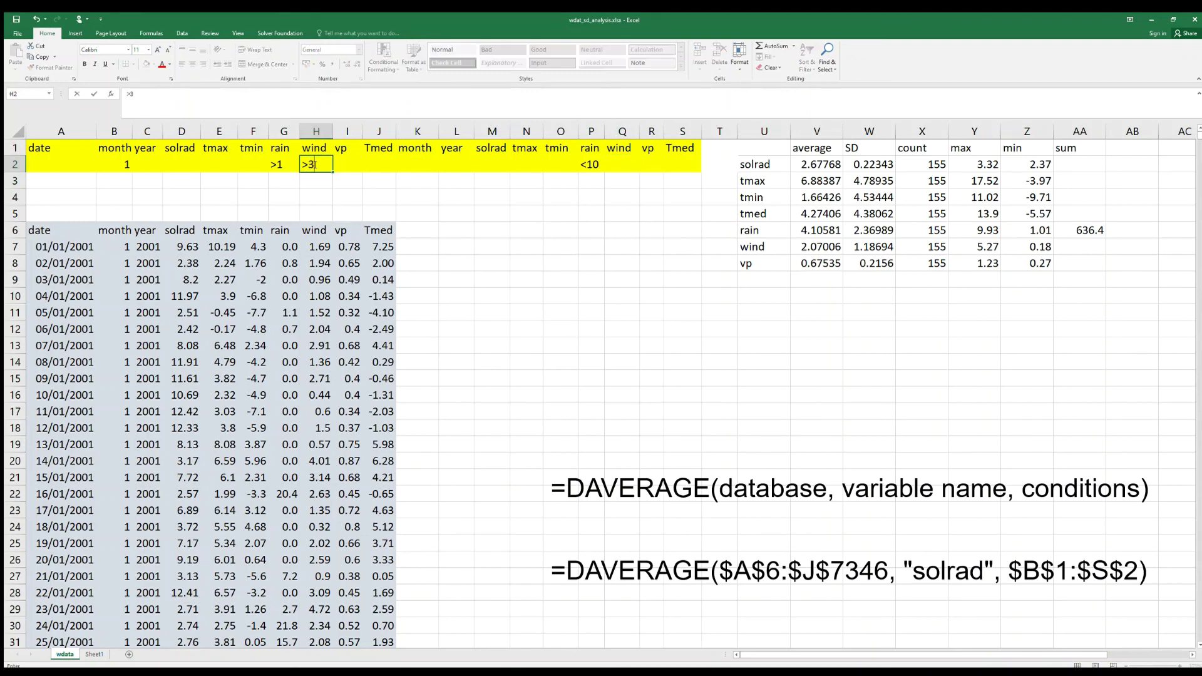
{"action": "key", "text": "Return"}
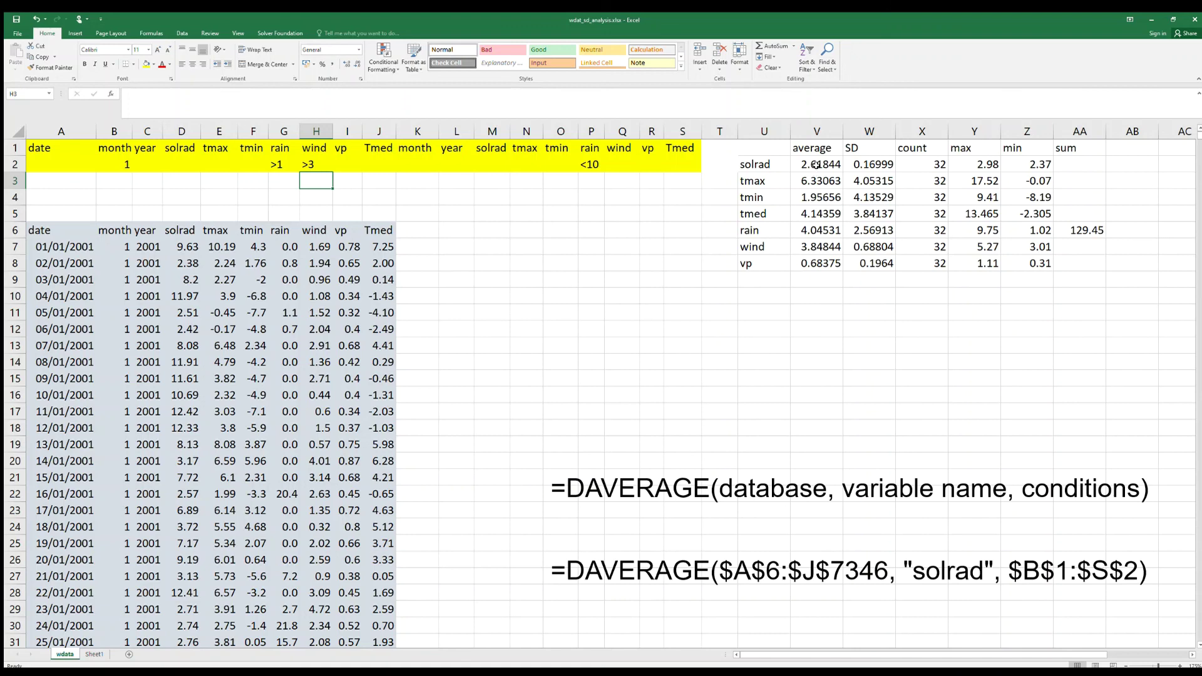
Review the DAVERAGE, DSTDEV, DCOUNT, DMAX, DMIN and DSUM formulas from V2 to AA6.
{"action": "left_click", "coordinate": [870, 164]}
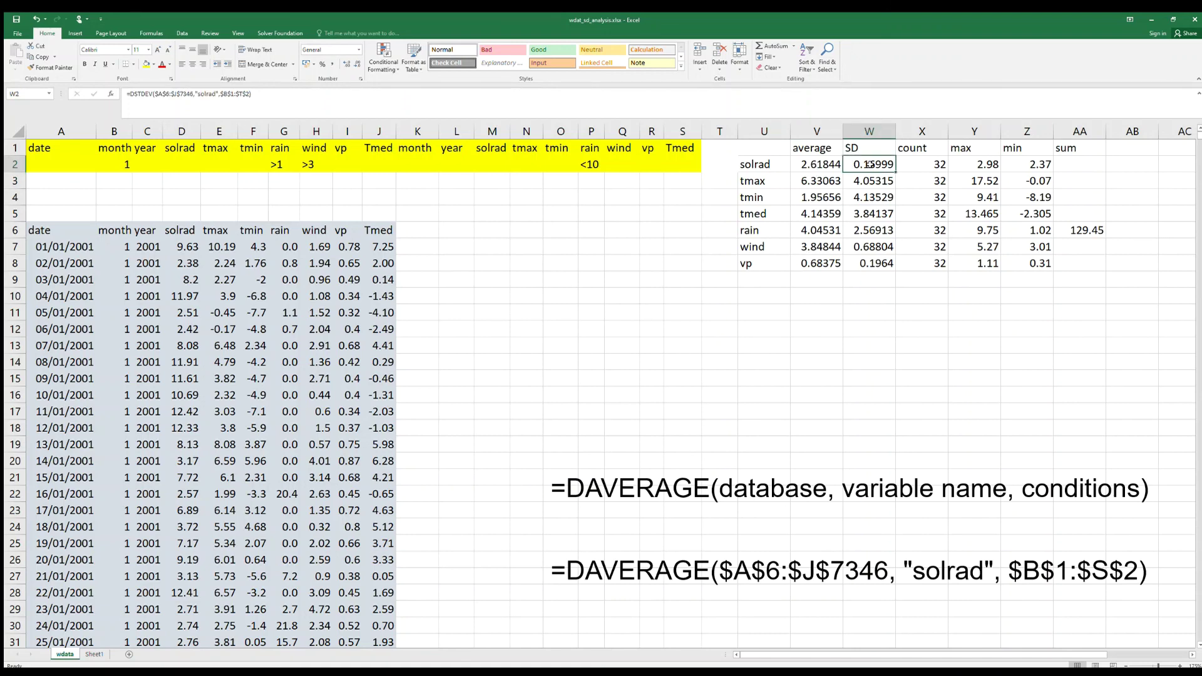
{"action": "left_click", "coordinate": [814, 164]}
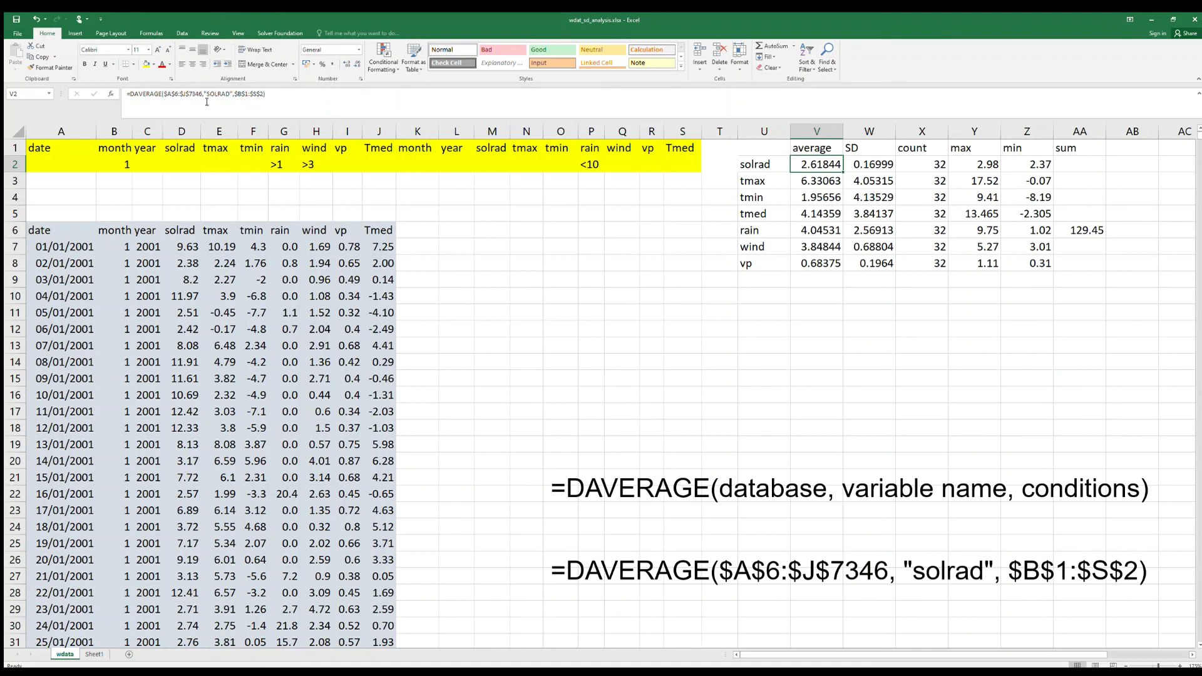
{"action": "left_click", "coordinate": [865, 165]}
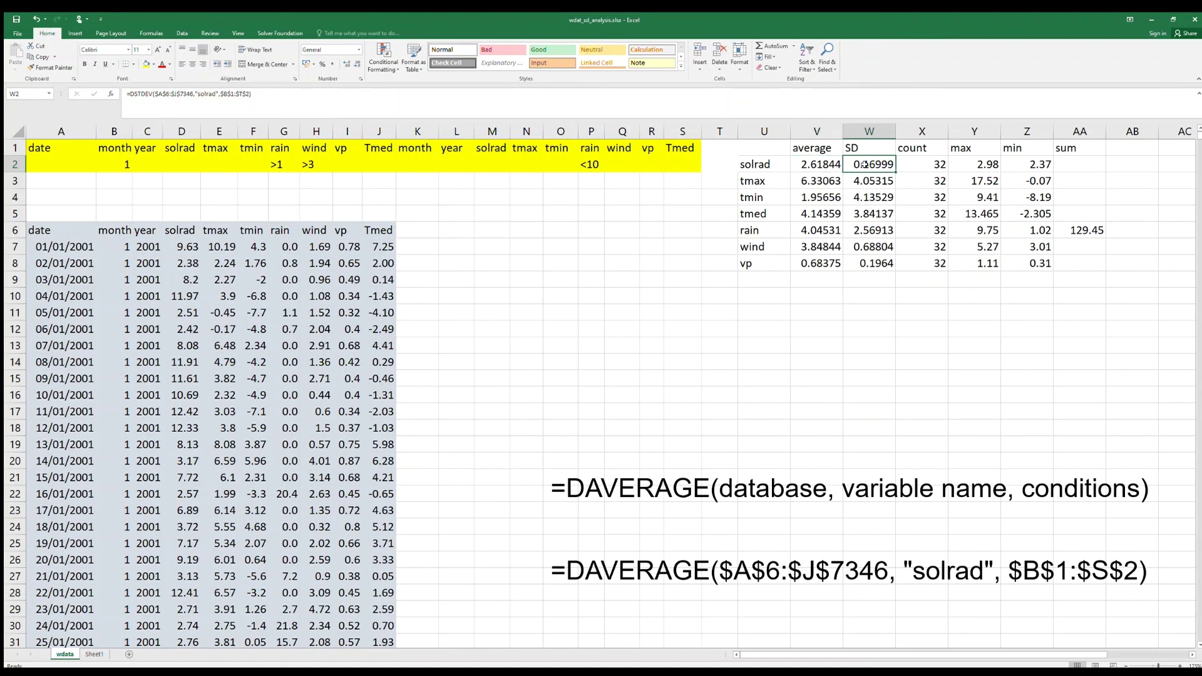
{"action": "left_click", "coordinate": [933, 166]}
{"action": "left_click", "coordinate": [985, 166]}
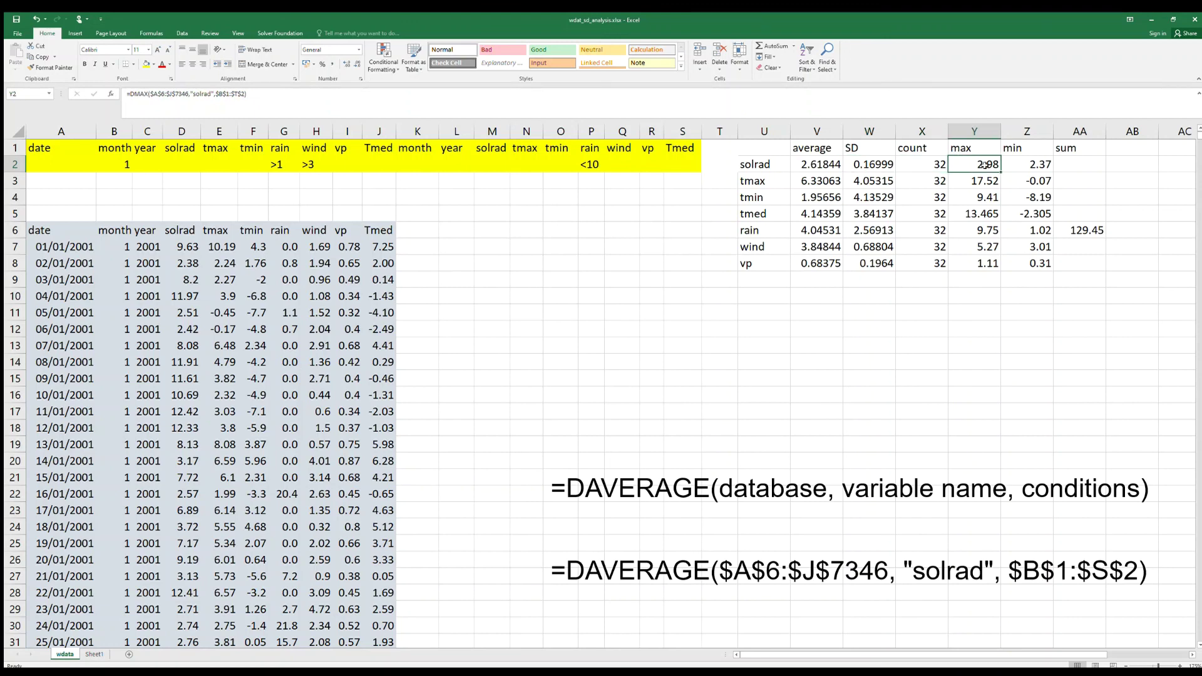
{"action": "left_click", "coordinate": [1020, 164]}
{"action": "left_click", "coordinate": [1071, 161]}
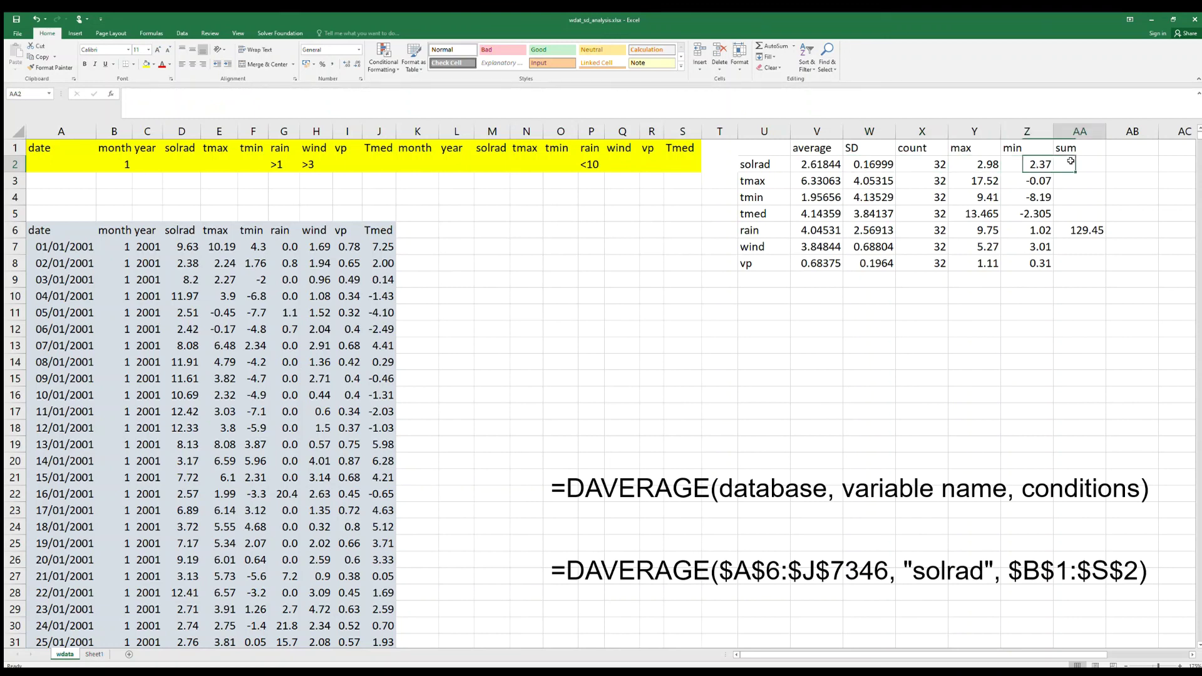
{"action": "left_click", "coordinate": [1081, 230]}
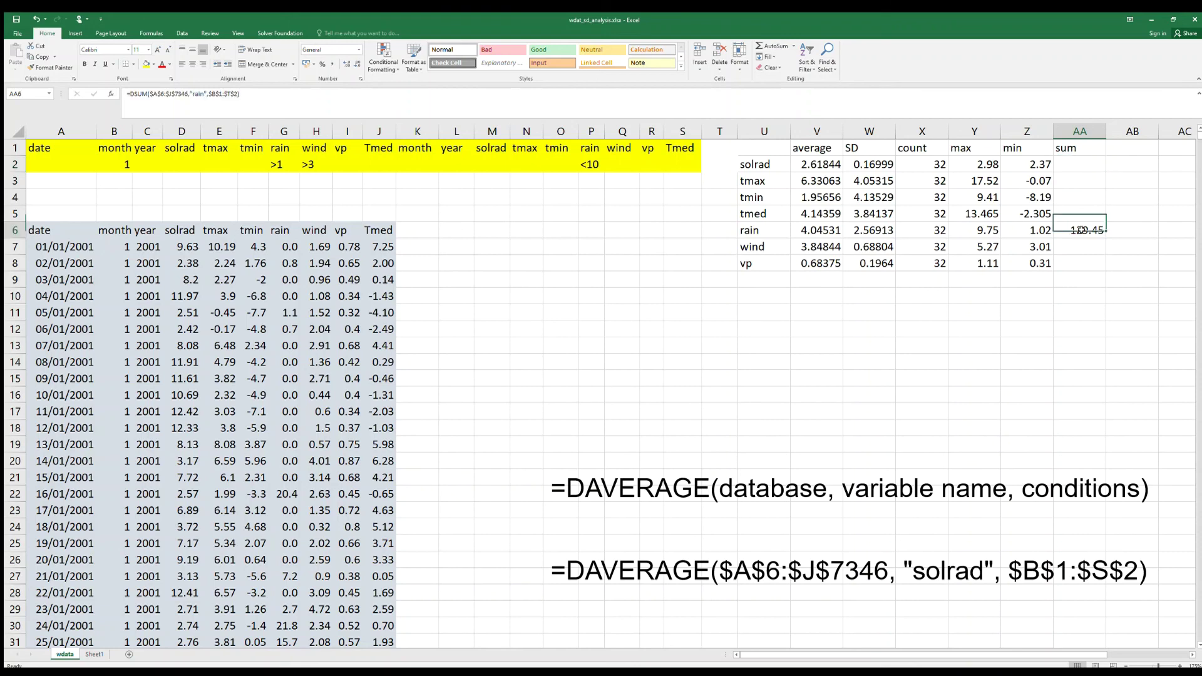